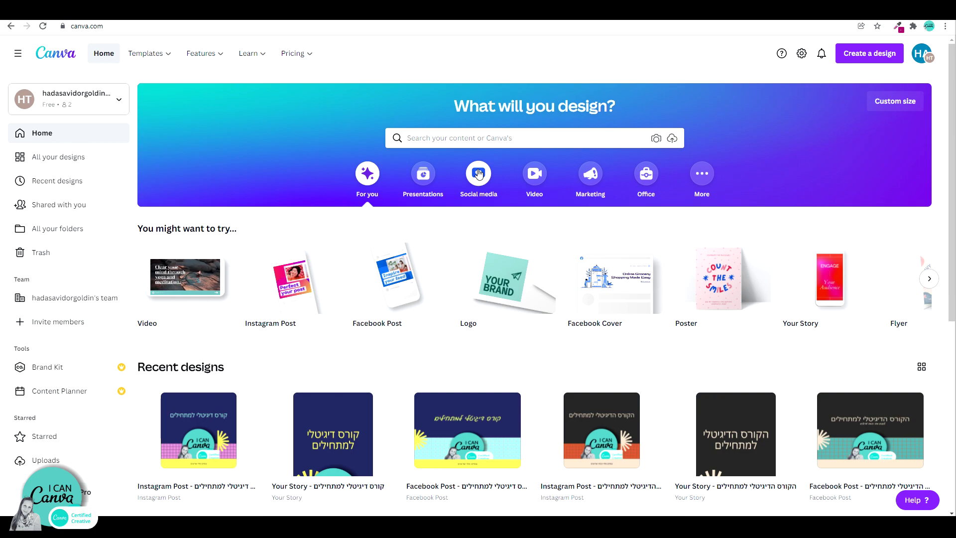
Browse the Social media design options on the Canva home page.
click(492, 177)
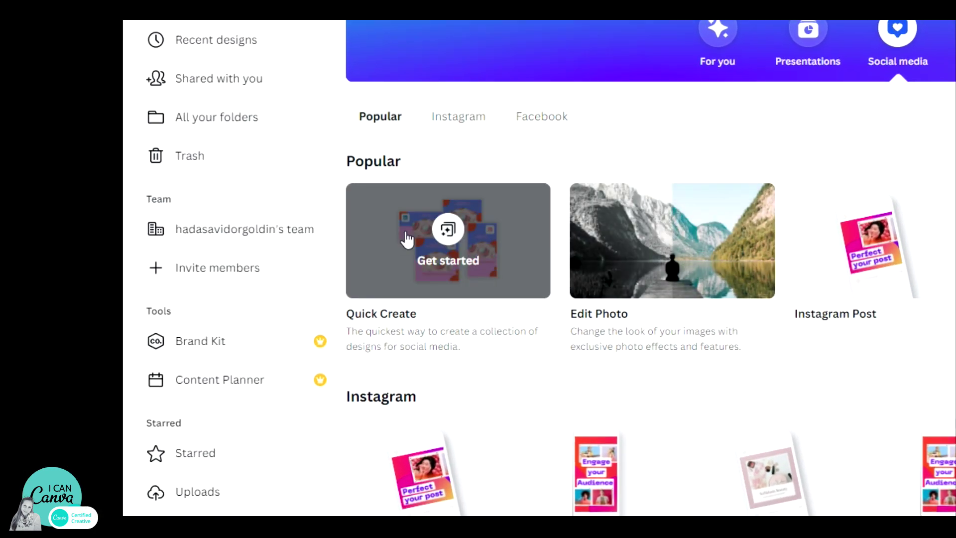
Start a Quick Create set using the Instagram Post, Your Story and Facebook Post formats.
click(488, 228)
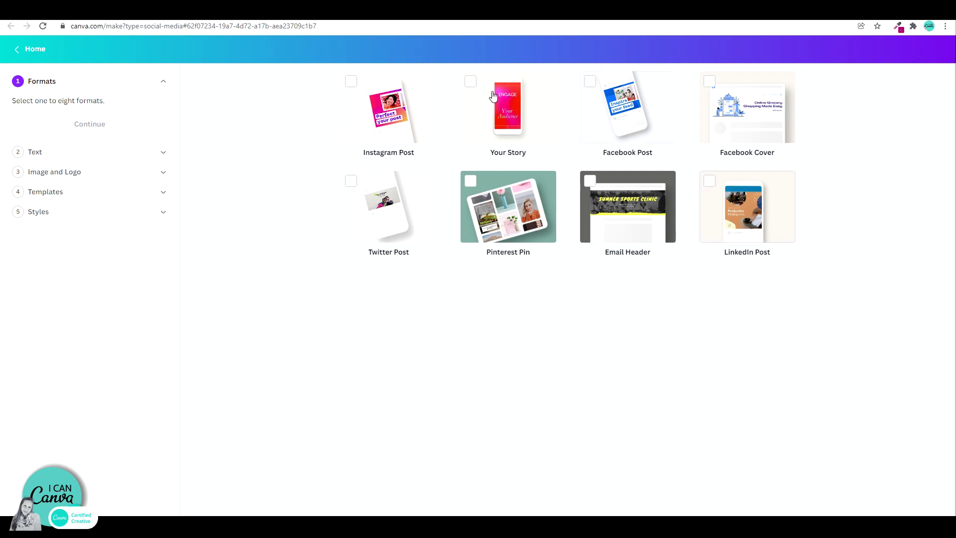
click(351, 84)
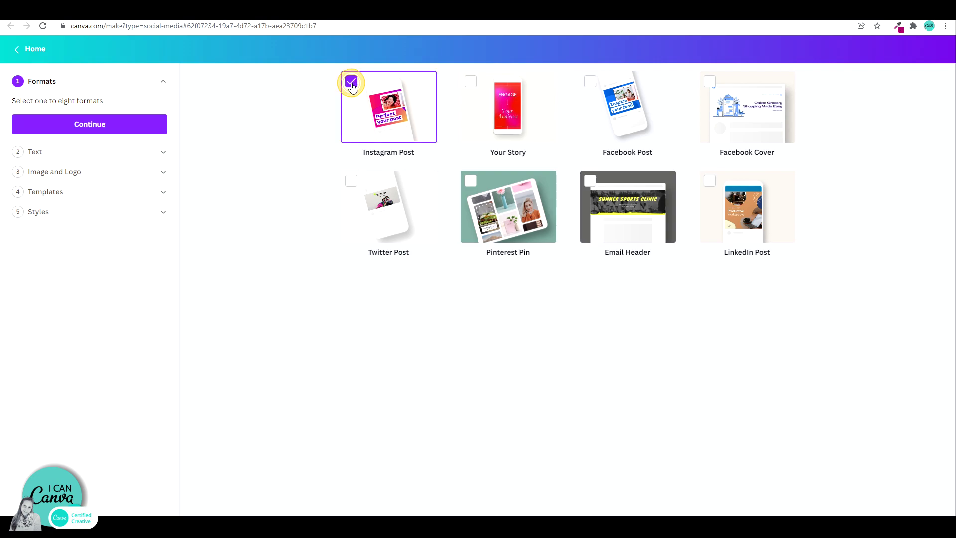
click(472, 82)
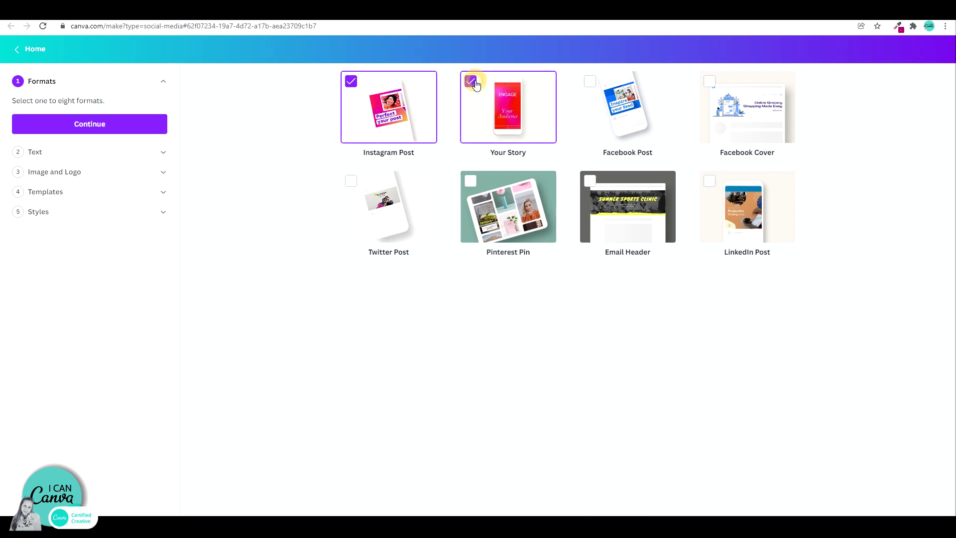
click(589, 83)
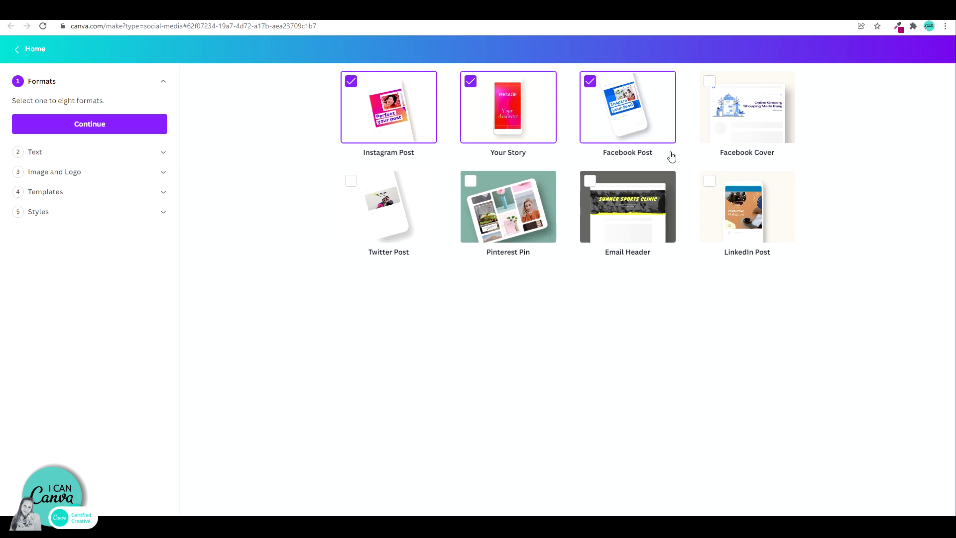
Enter 'Canva workshop' as the headline and paste the presenter credit as additional text.
click(80, 129)
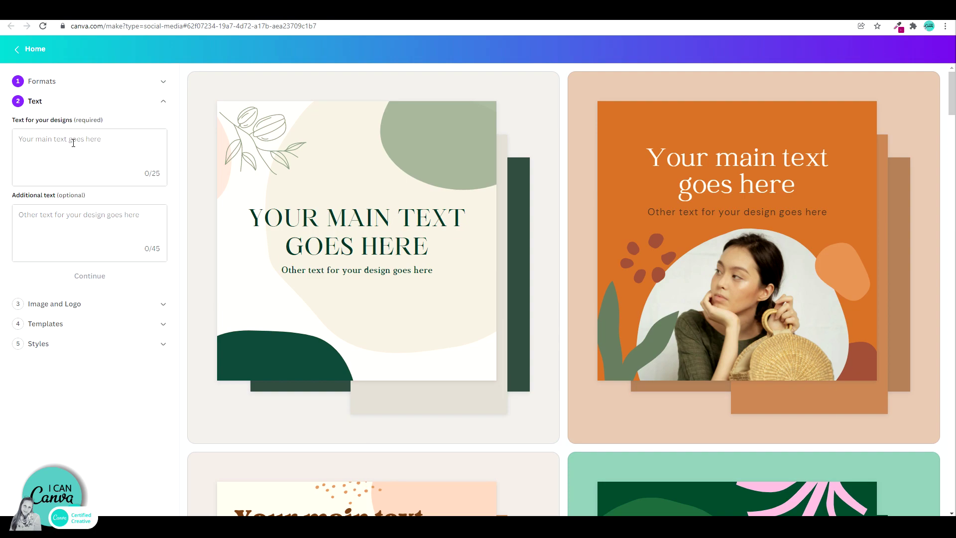
click(63, 139)
text(Canva workshop)
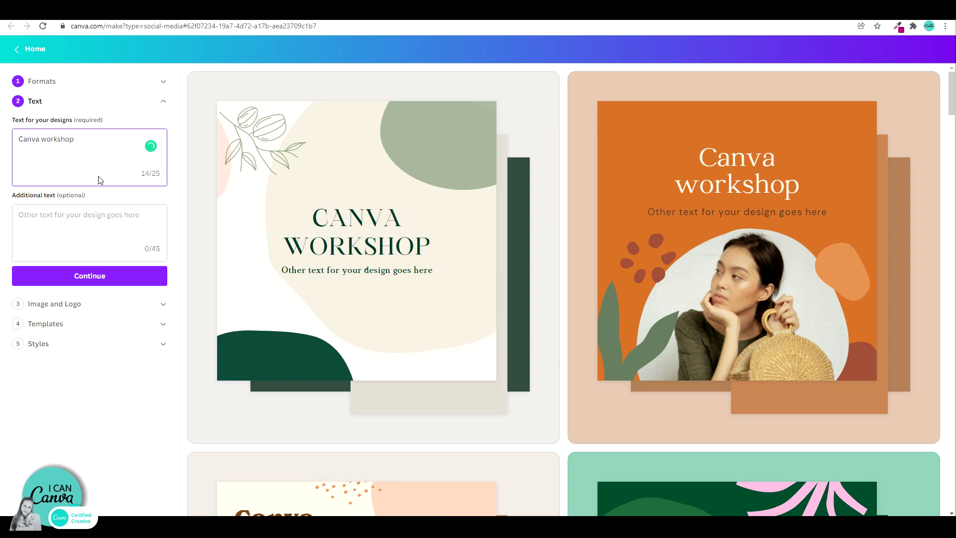
click(94, 215)
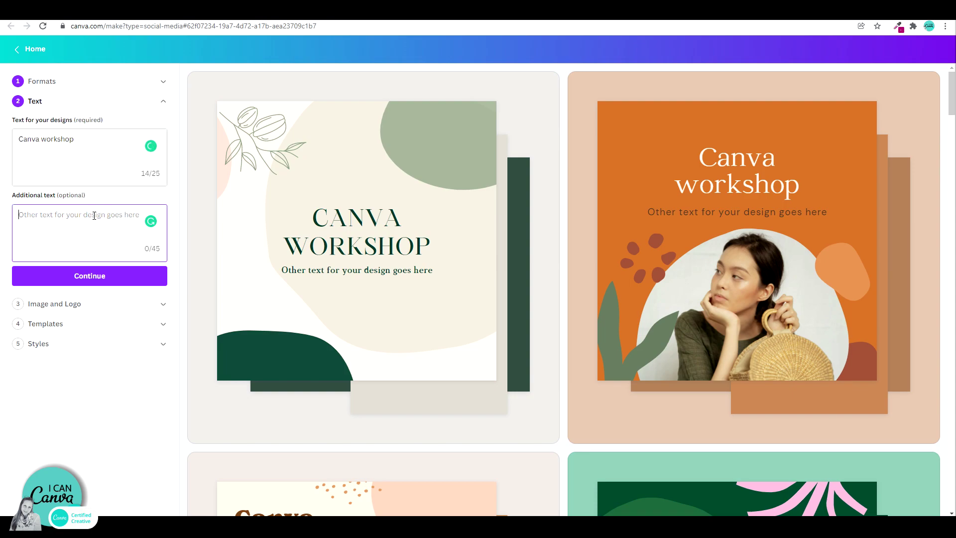
key(ctrl+v)
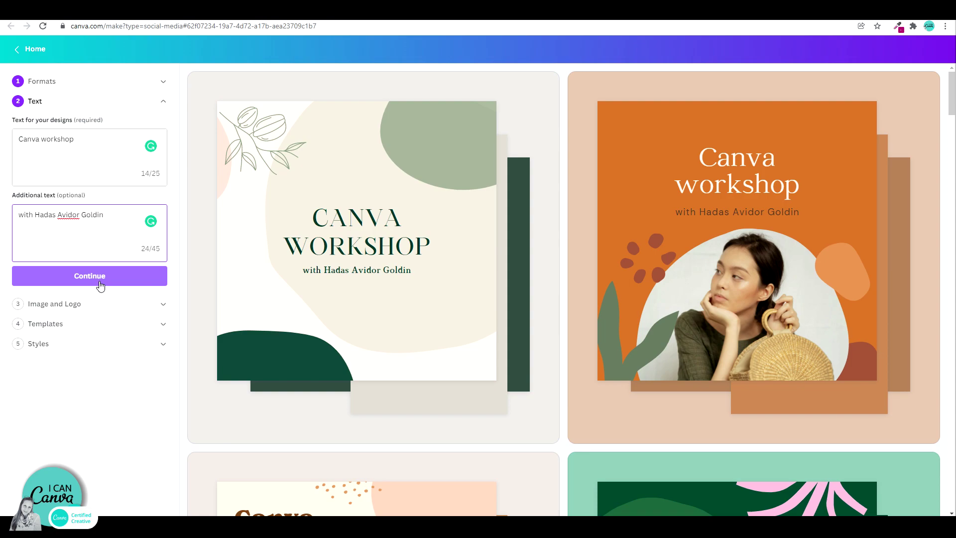
scroll(377, 366, down, 3)
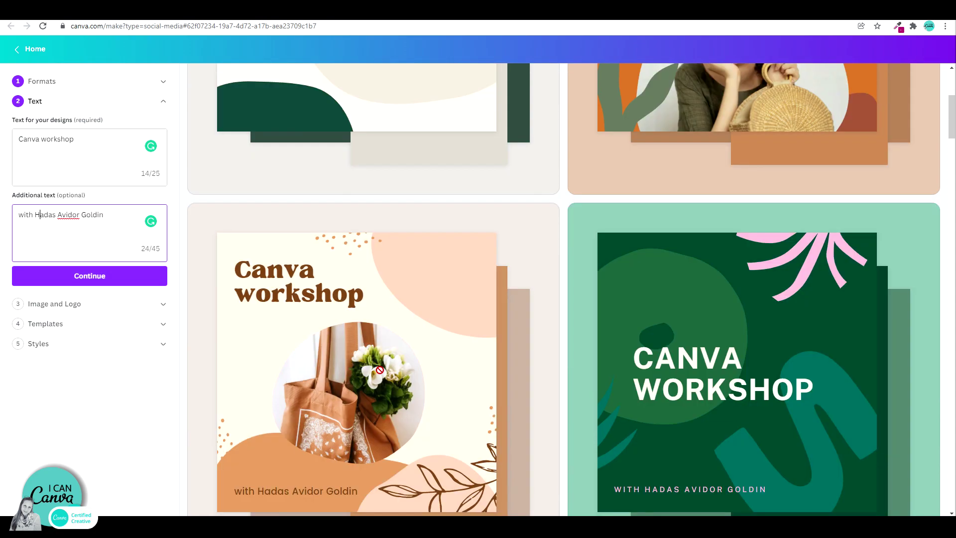
scroll(379, 368, down, 3)
scroll(380, 370, down, 2)
scroll(380, 370, down, 3)
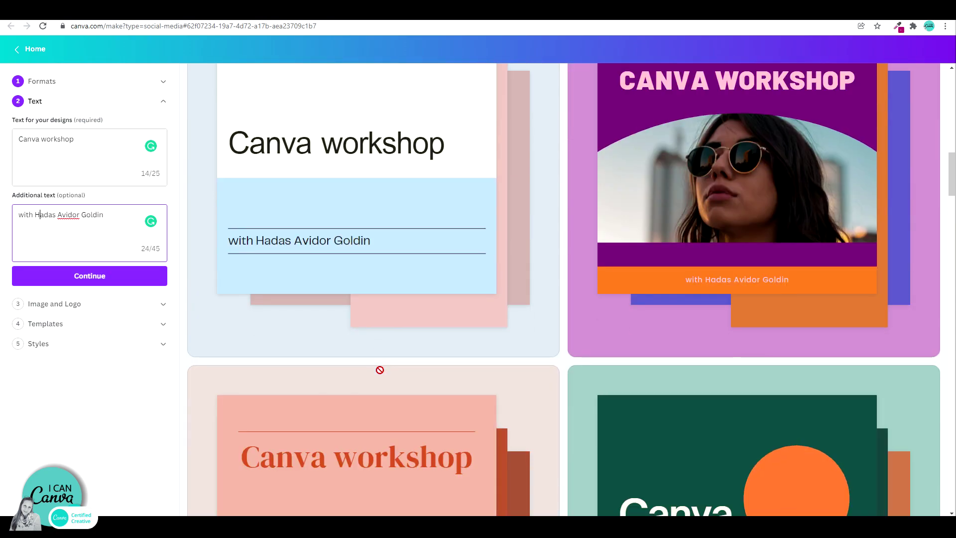
scroll(379, 370, down, 3)
scroll(380, 369, down, 3)
scroll(379, 369, down, 3)
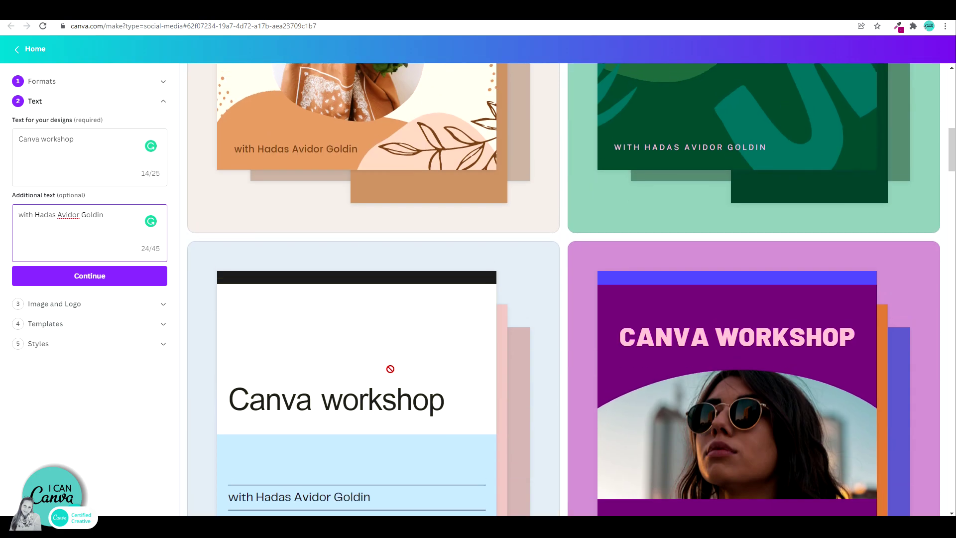
scroll(391, 369, down, 3)
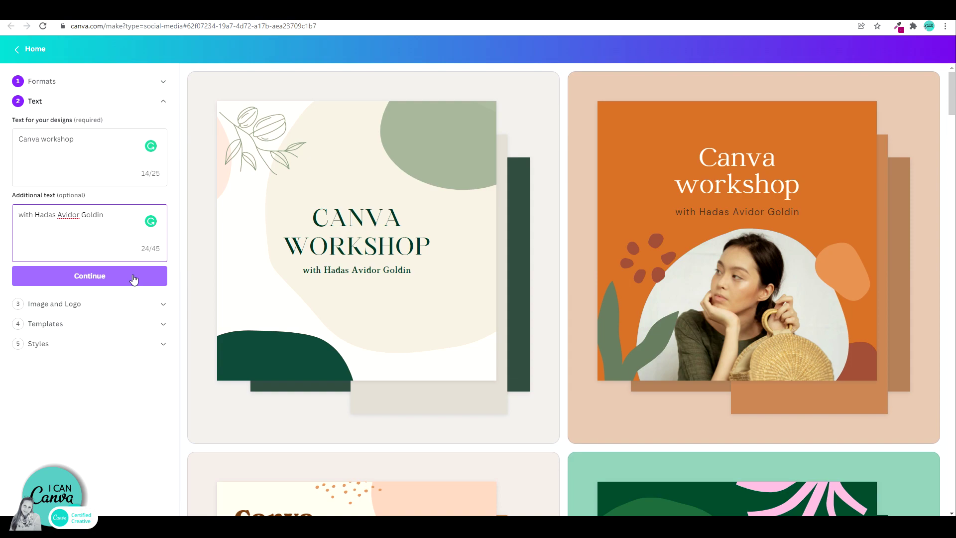
Use the uploaded portrait photo as the image in the Quick Create designs.
click(133, 276)
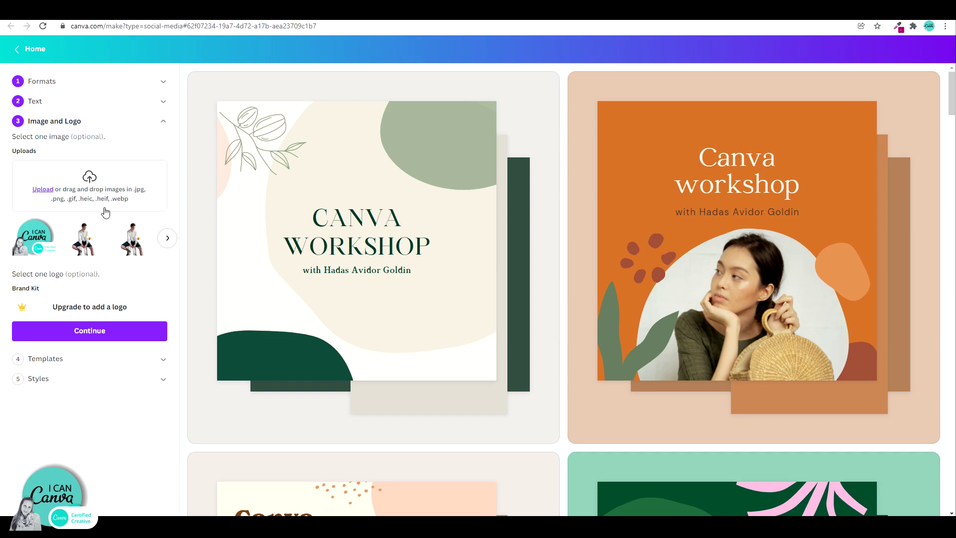
scroll(101, 238, right, 3)
click(110, 242)
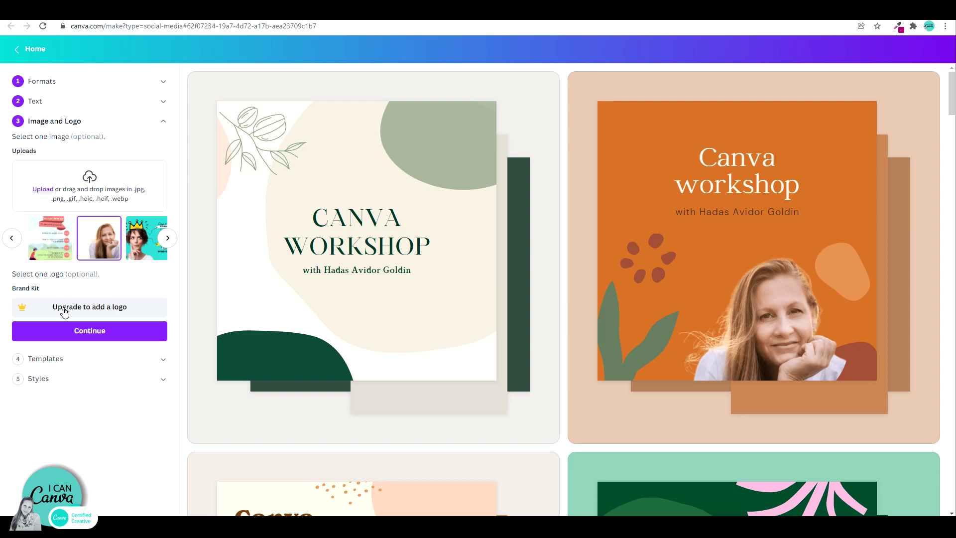
click(120, 331)
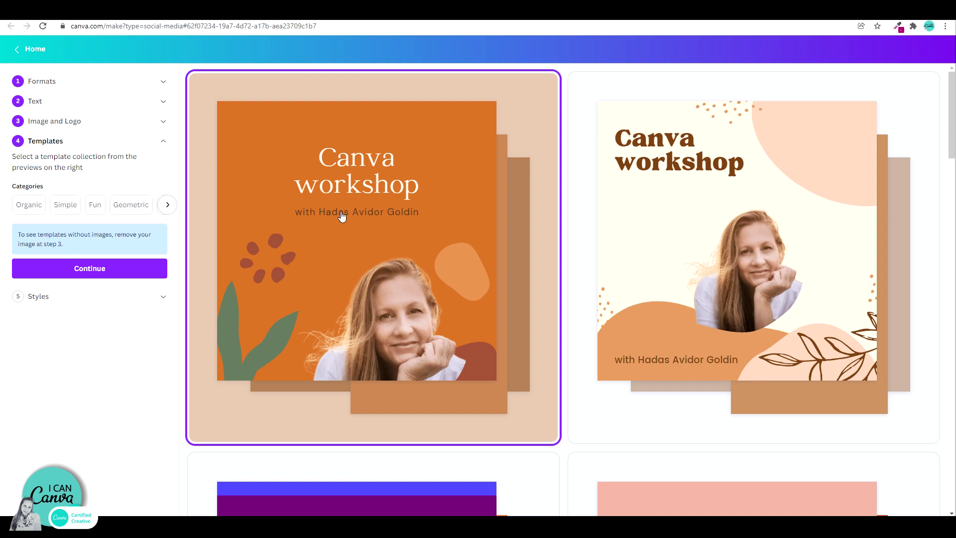
Preview the Simple, Fun and Geometric collections, then choose the dark oval-photo template.
click(61, 206)
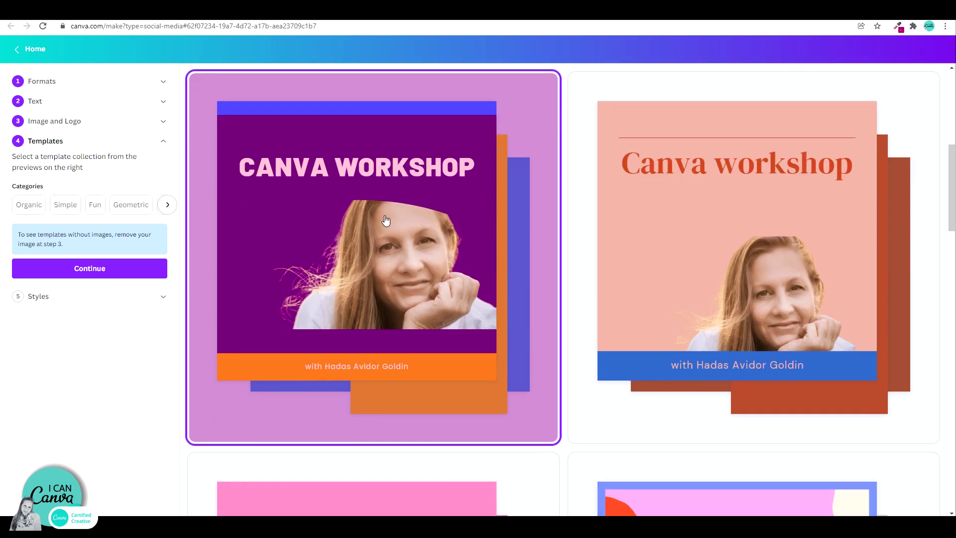
click(89, 207)
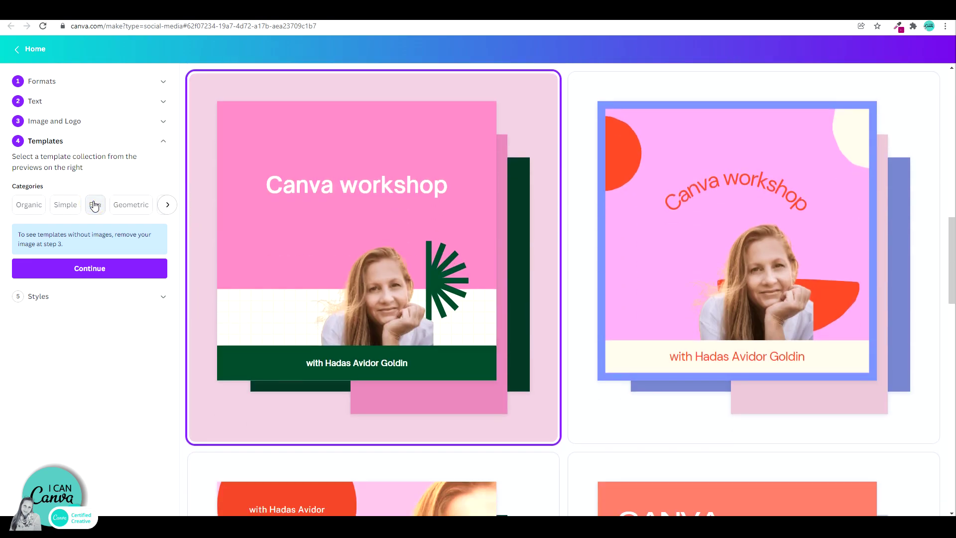
click(129, 208)
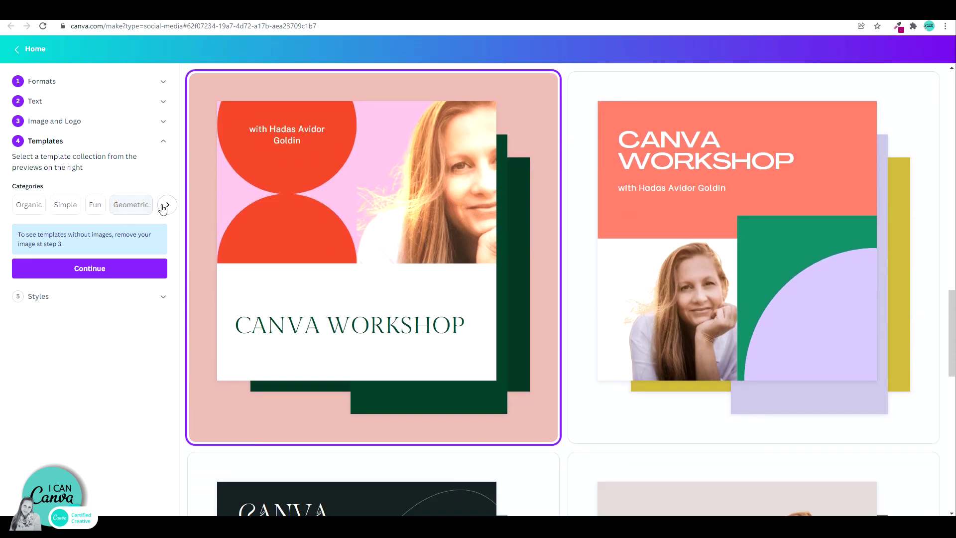
click(168, 204)
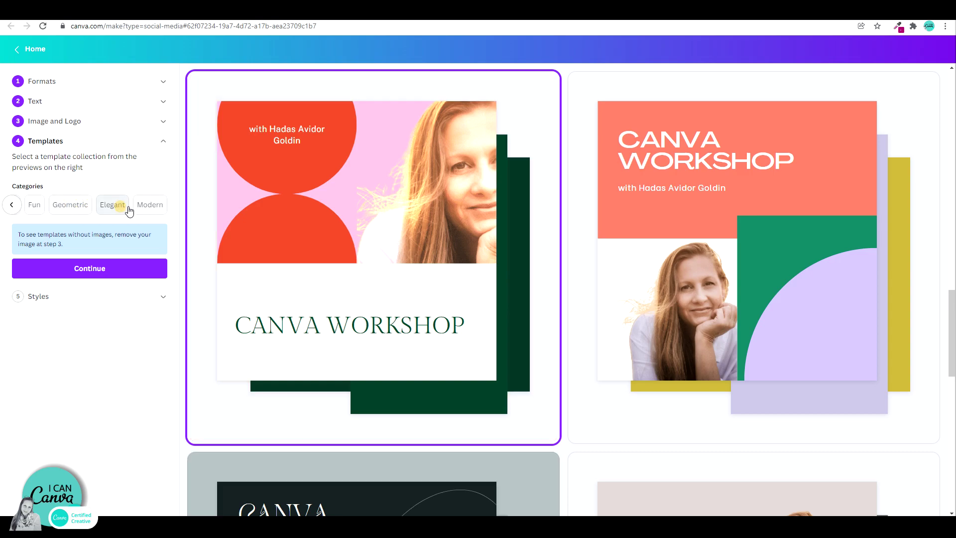
click(149, 208)
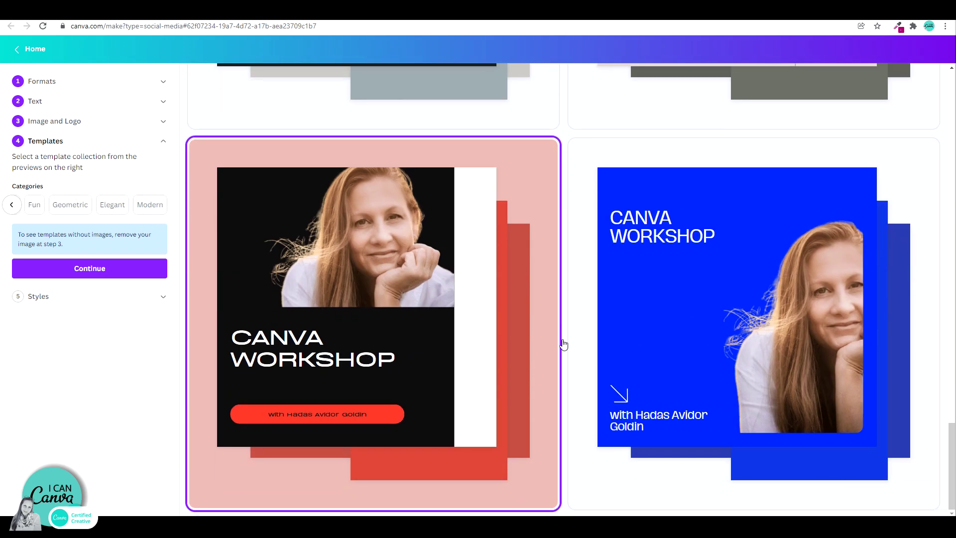
scroll(567, 346, up, 5)
scroll(568, 345, down, 6)
scroll(566, 341, up, 5)
click(341, 203)
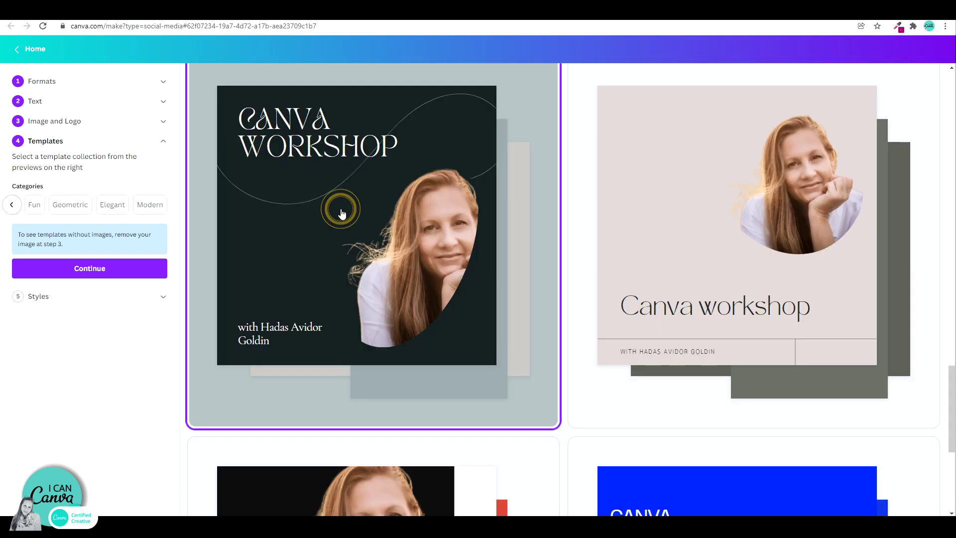
click(83, 272)
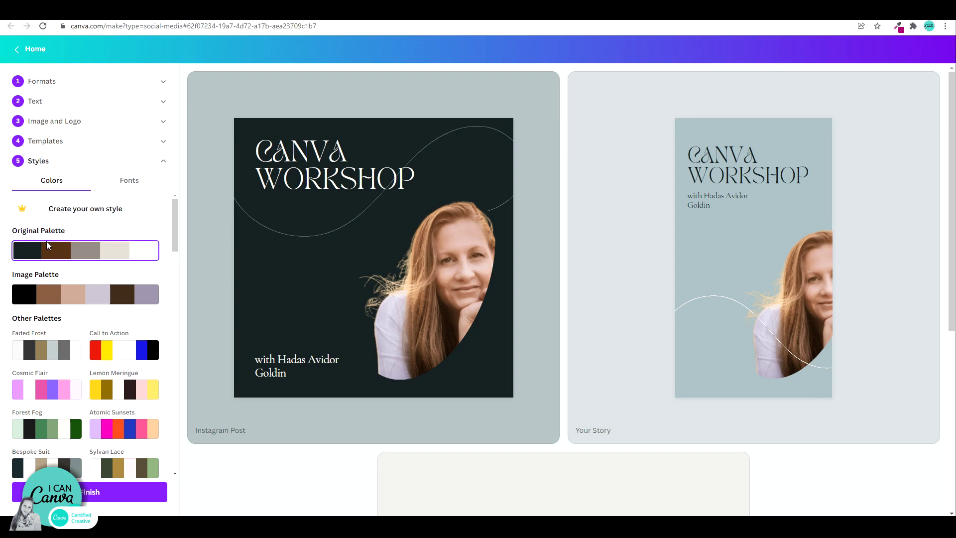
Try the photo, Call to Action, Faded Frost, Cosmic Flair, Lemon Meringue and Skate Park palettes.
click(83, 294)
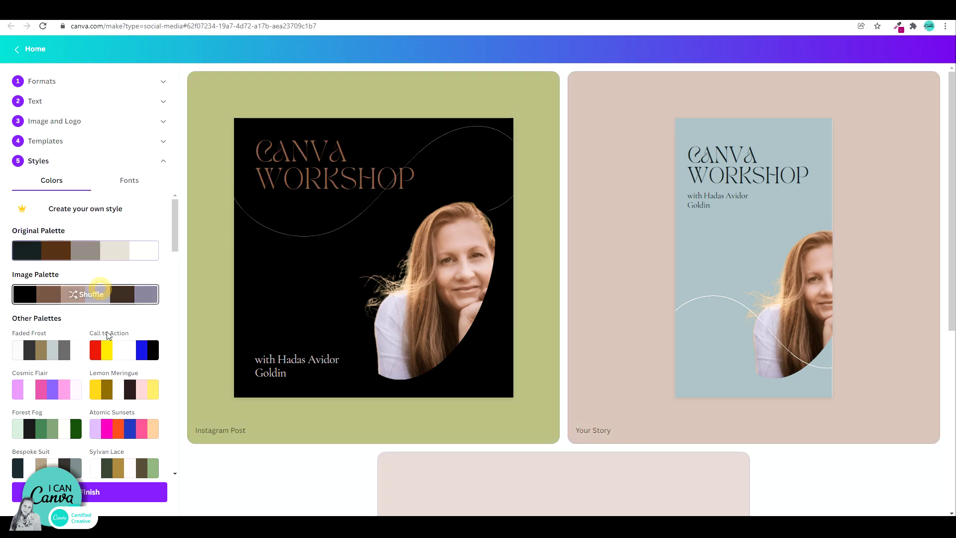
click(116, 353)
click(29, 355)
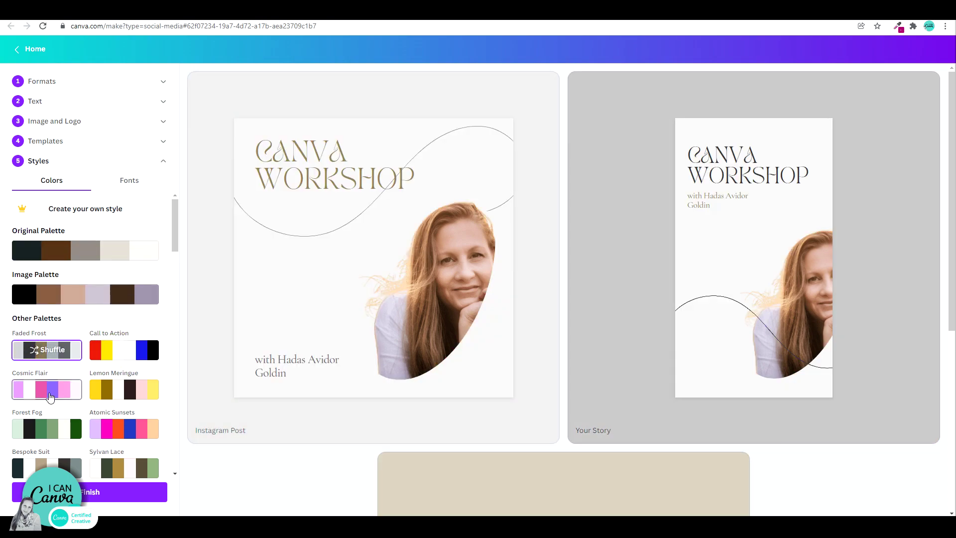
click(74, 390)
click(135, 389)
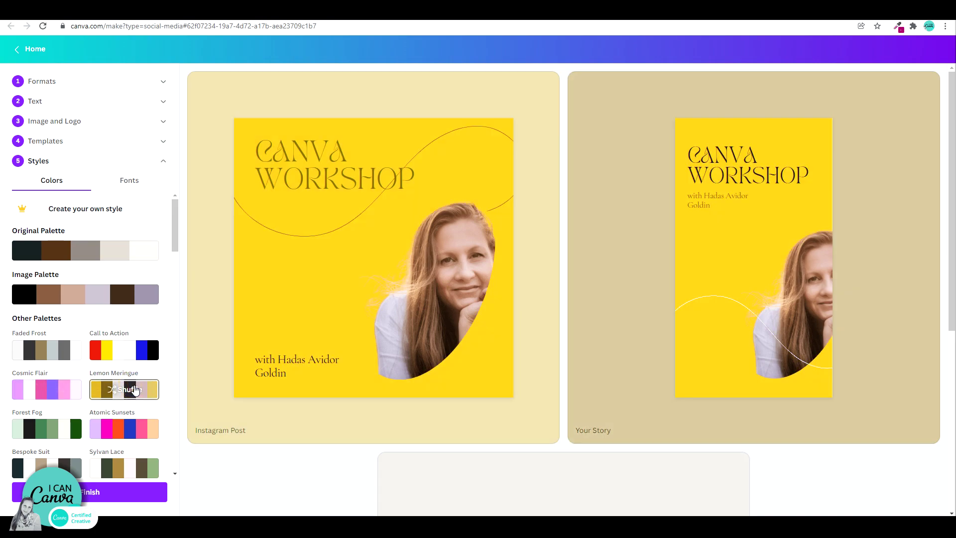
scroll(127, 358, down, 5)
click(120, 327)
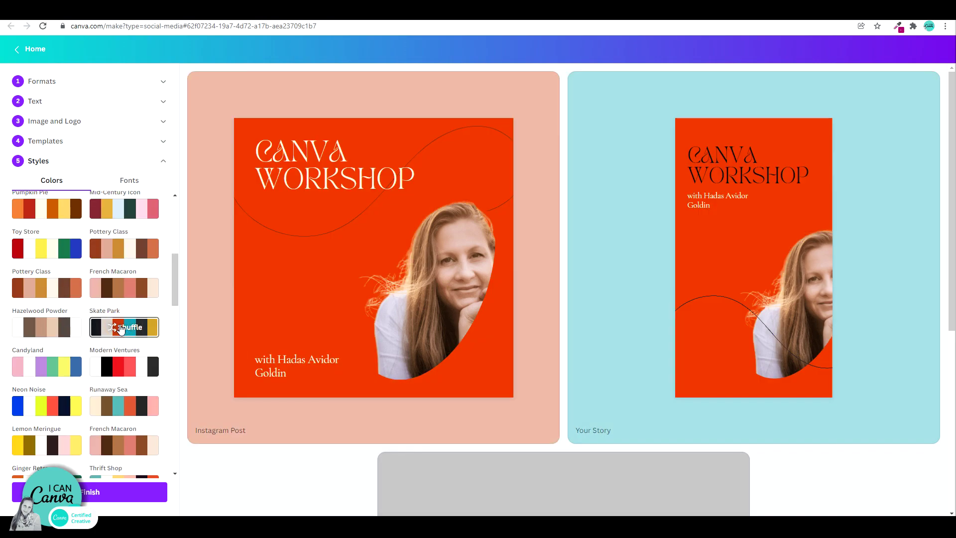
click(119, 328)
click(120, 327)
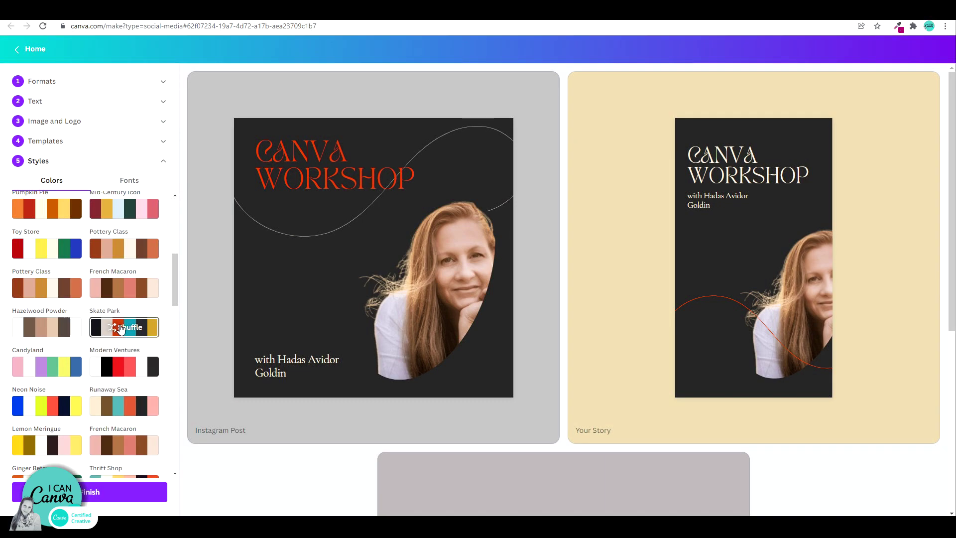
Compare font pairings, try VOGA / Fira Sans, and apply Hammersmith / Playfair Display.
click(131, 182)
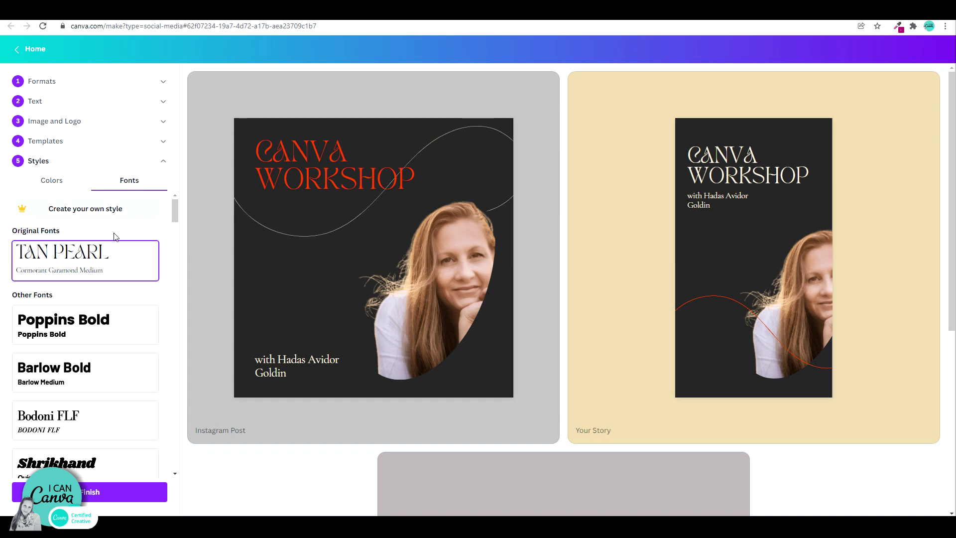
scroll(79, 375, down, 5)
scroll(79, 374, down, 2)
scroll(77, 372, down, 3)
scroll(78, 370, down, 3)
click(76, 370)
scroll(74, 373, down, 1)
scroll(75, 373, down, 3)
scroll(75, 374, down, 4)
click(76, 375)
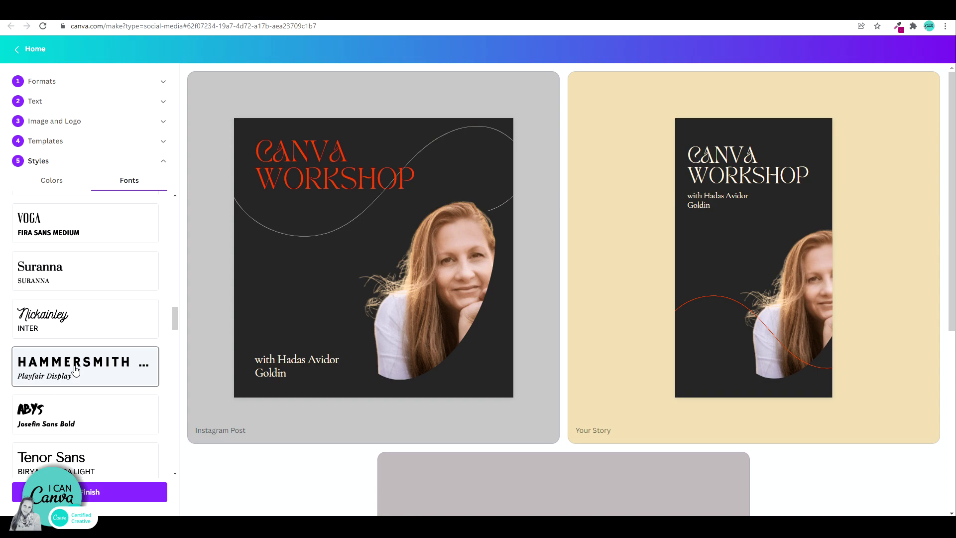
click(78, 232)
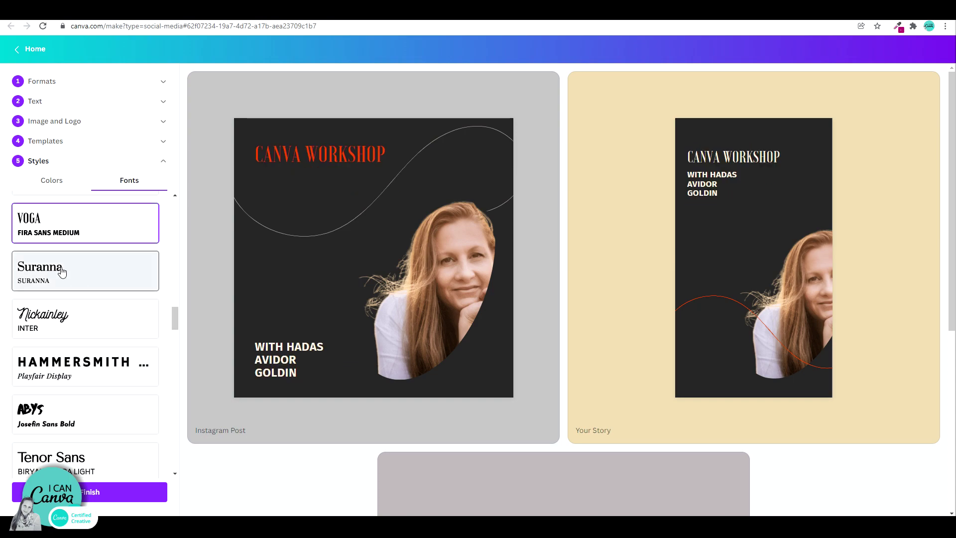
click(60, 377)
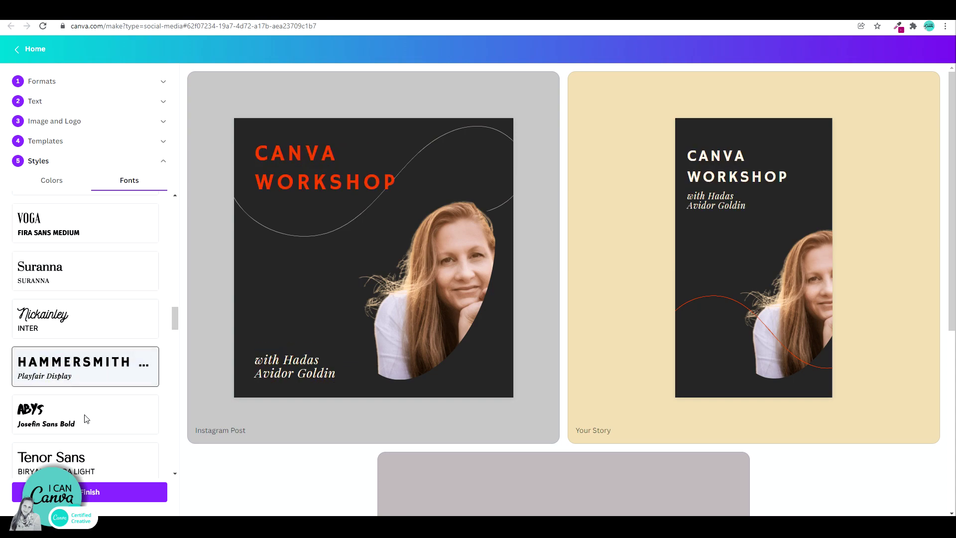
Save the finished design set and open its Facebook Post version in the editor.
click(104, 493)
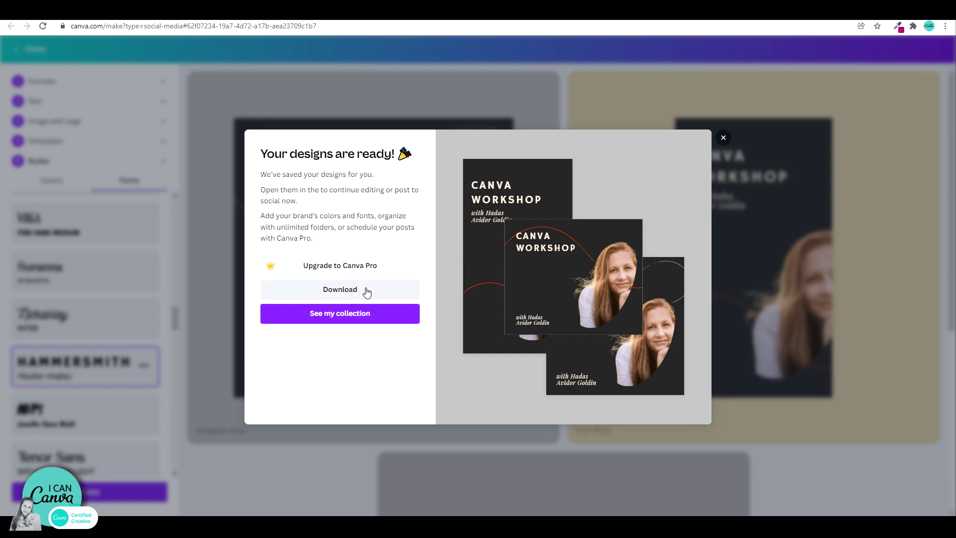
click(366, 314)
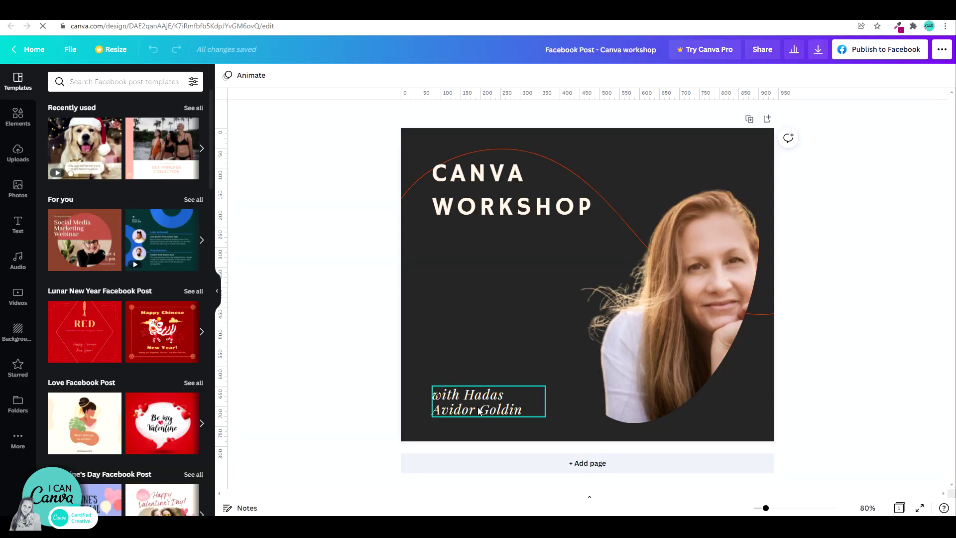
Widen the Facebook Post subtitle onto one bottom line, then nudge the Story photo left.
click(479, 411)
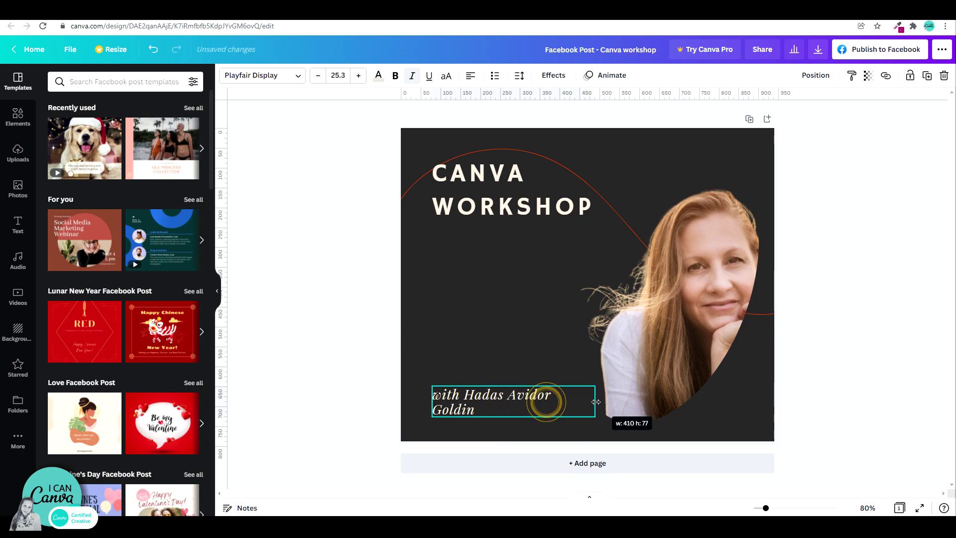
drag(546, 402, 608, 405)
drag(550, 406, 537, 407)
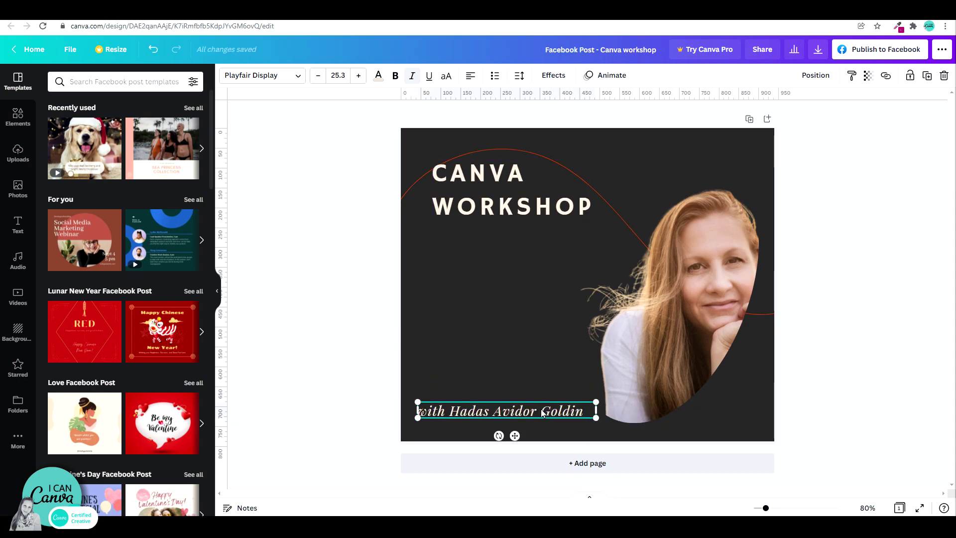
click(12, 50)
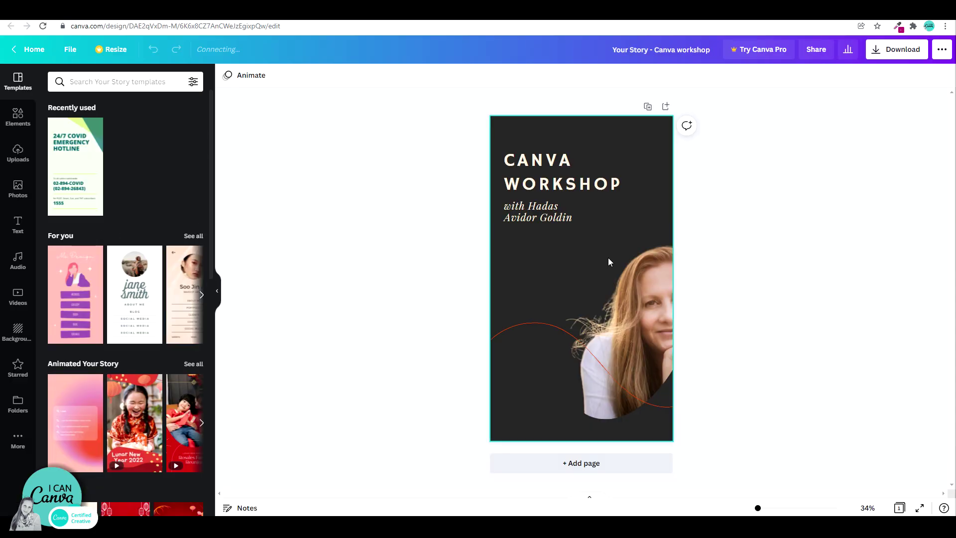
drag(648, 301, 630, 298)
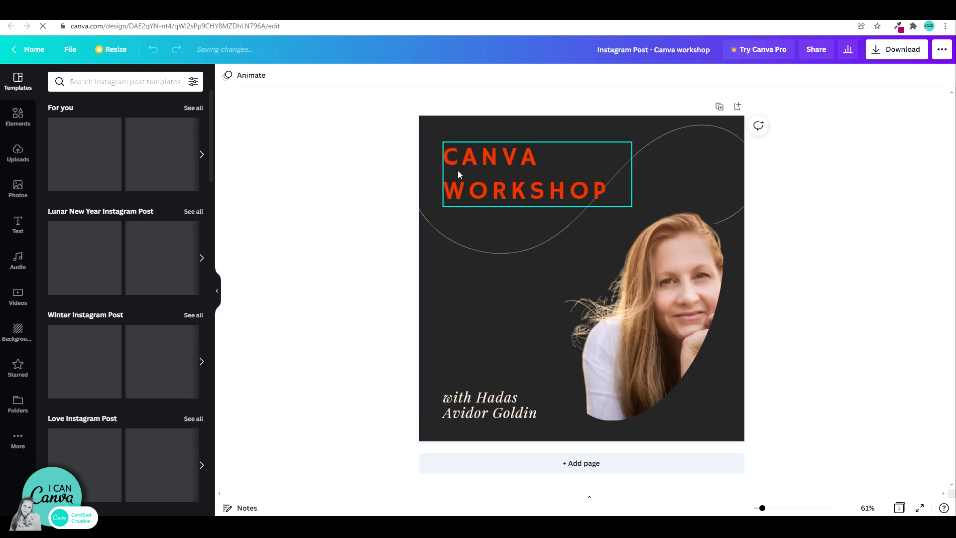
Return home, confirm the Canva Workshops text, and add the I Can Canva logo.
click(11, 49)
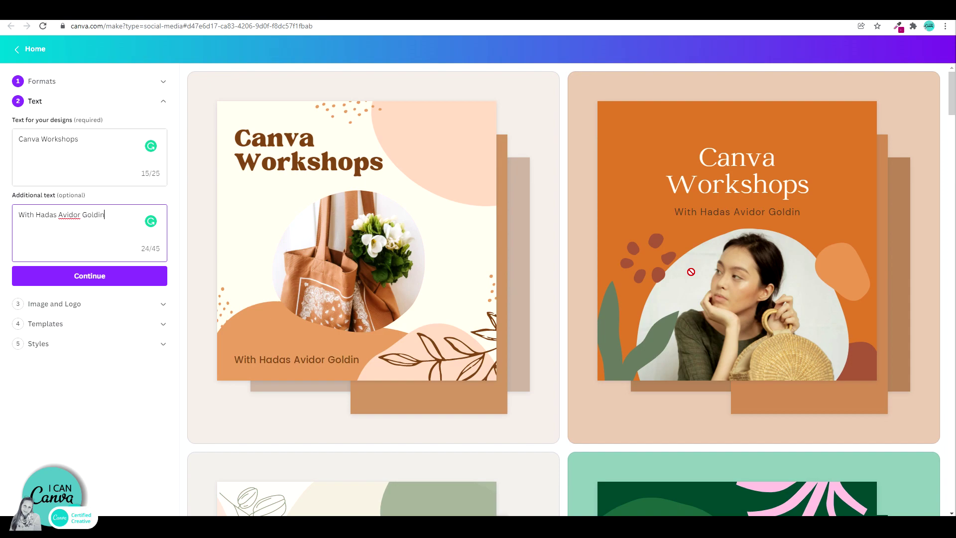
scroll(465, 381, down, 5)
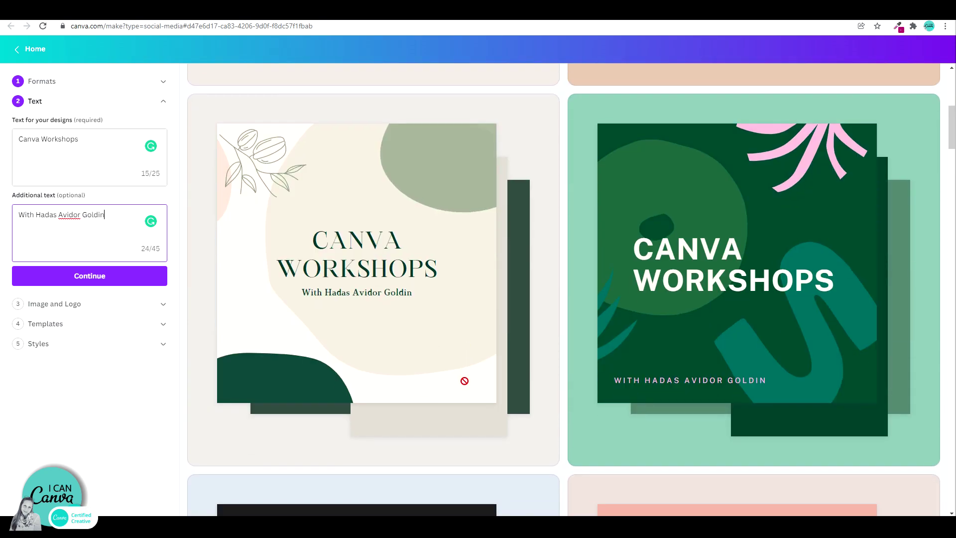
scroll(465, 381, down, 5)
scroll(465, 381, down, 3)
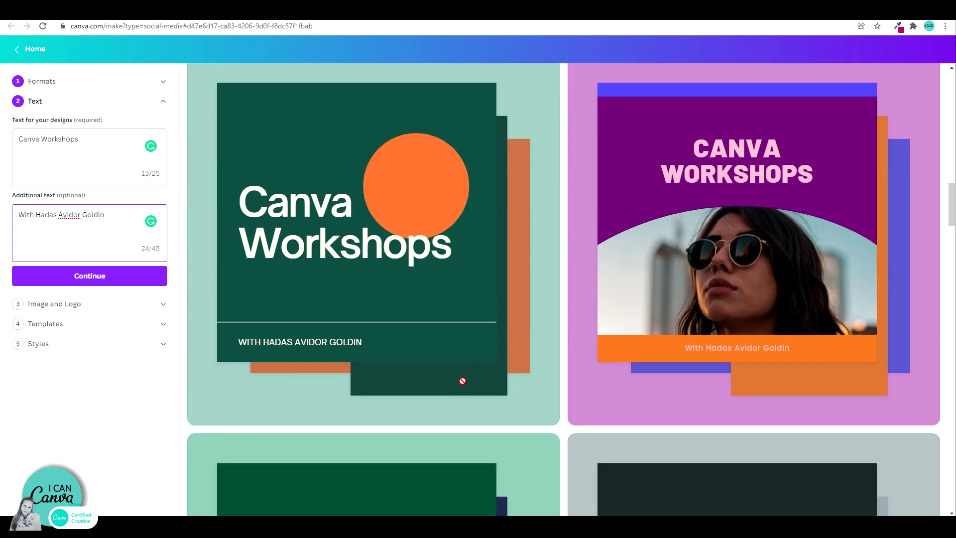
scroll(465, 381, down, 1)
scroll(463, 381, down, 3)
scroll(462, 382, down, 4)
scroll(462, 380, down, 3)
scroll(463, 381, down, 1)
scroll(463, 380, down, 4)
scroll(463, 380, down, 8)
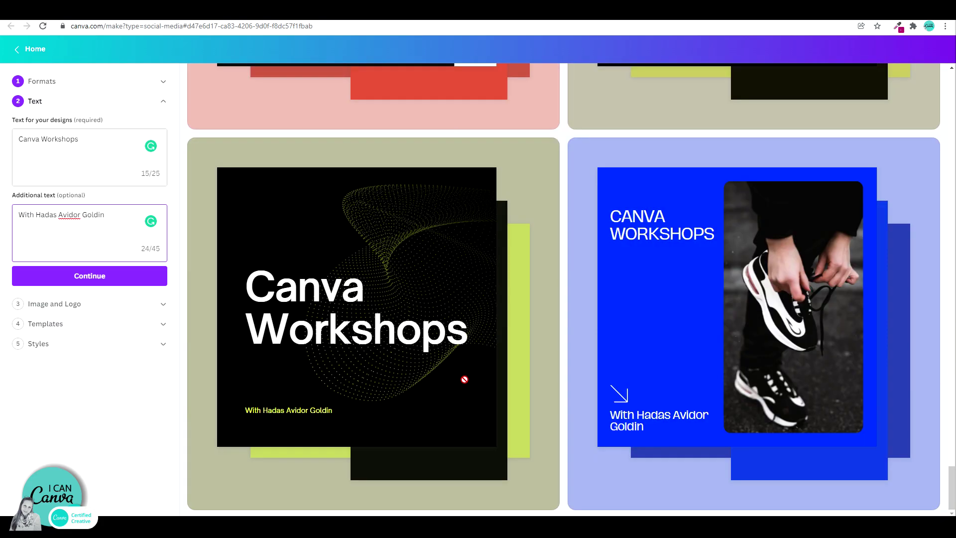
scroll(468, 376, up, 5)
scroll(260, 246, up, 5)
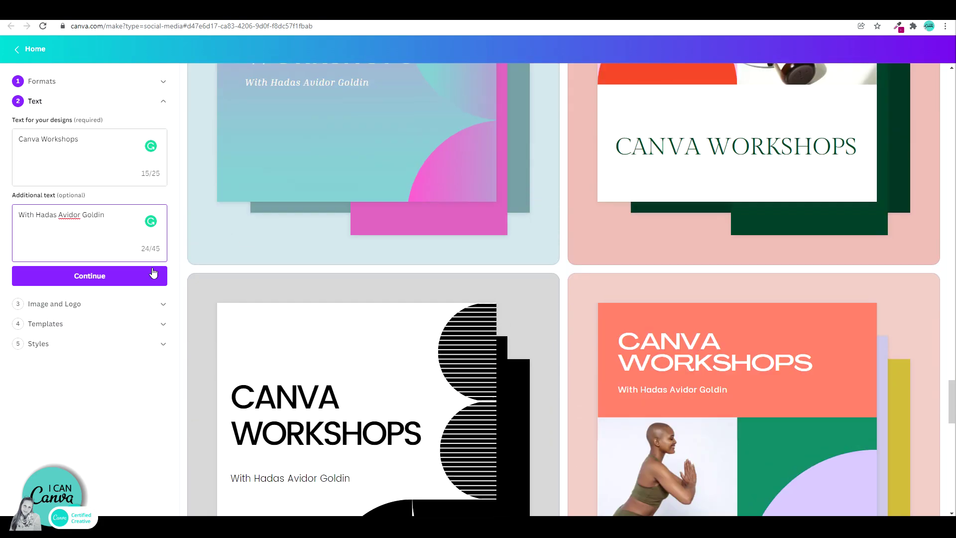
click(132, 275)
click(107, 327)
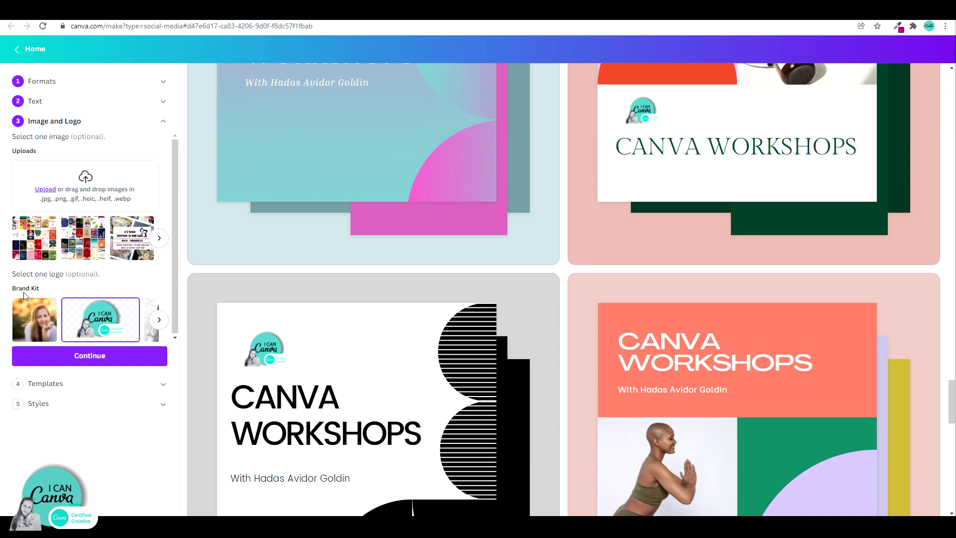
scroll(513, 307, up, 3)
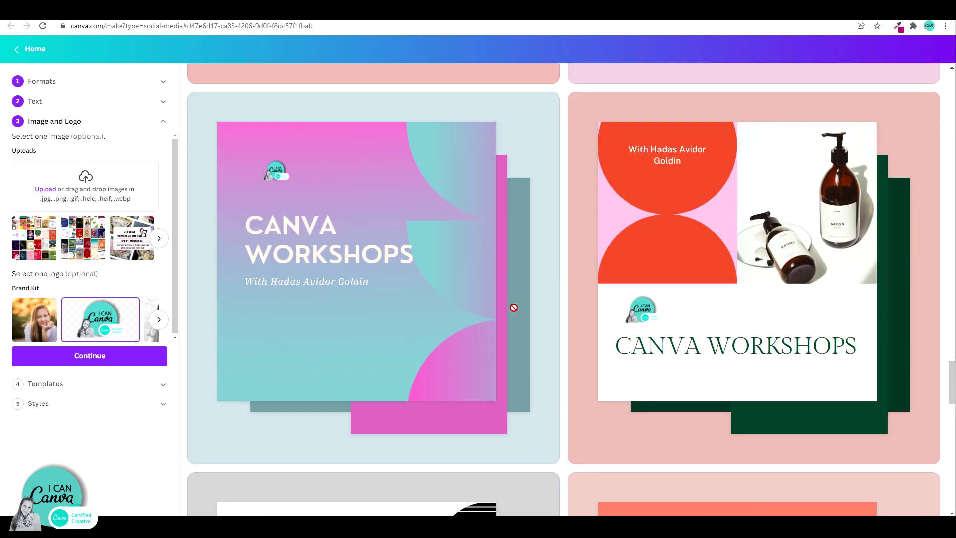
scroll(289, 183, up, 6)
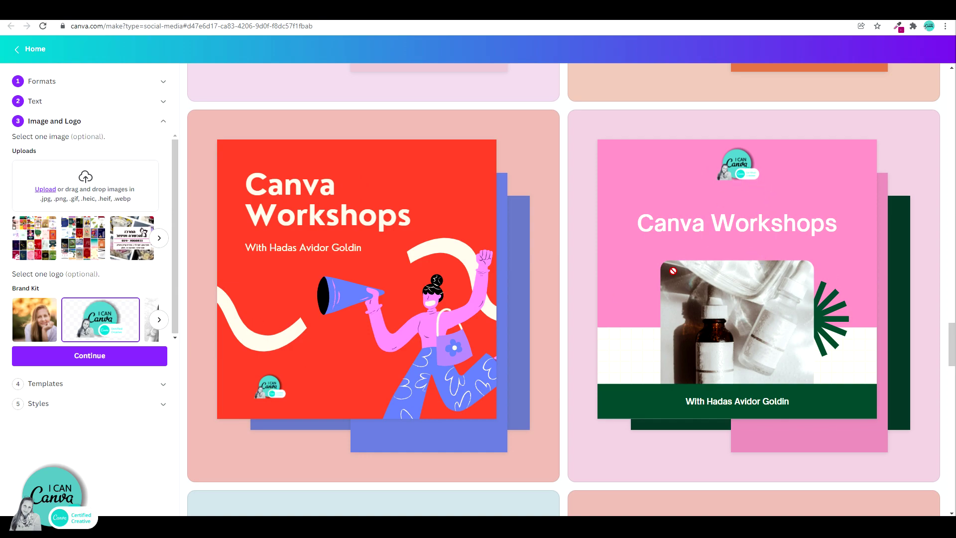
scroll(587, 237, up, 4)
scroll(587, 238, up, 3)
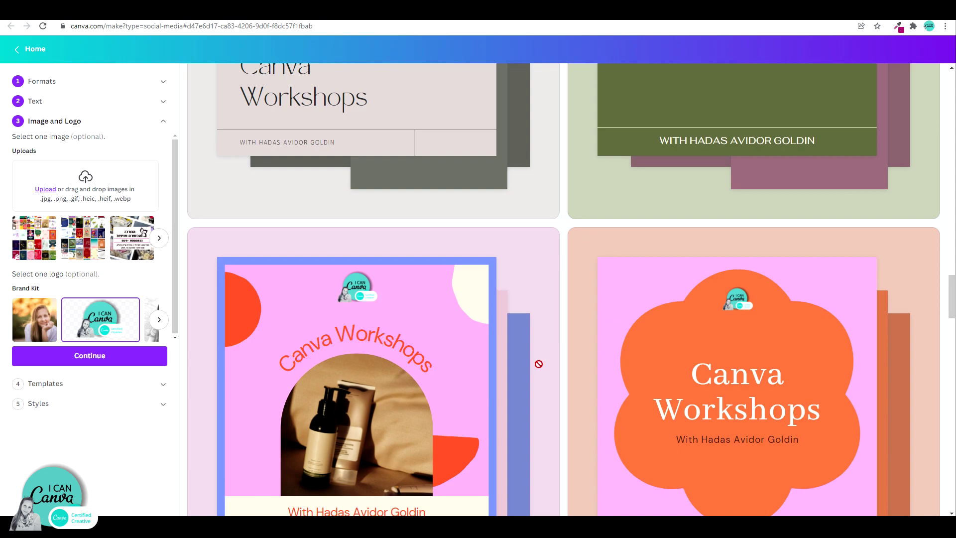
Confirm the I Can Canva logo choice and advance to the Templates step.
click(94, 355)
scroll(347, 344, up, 5)
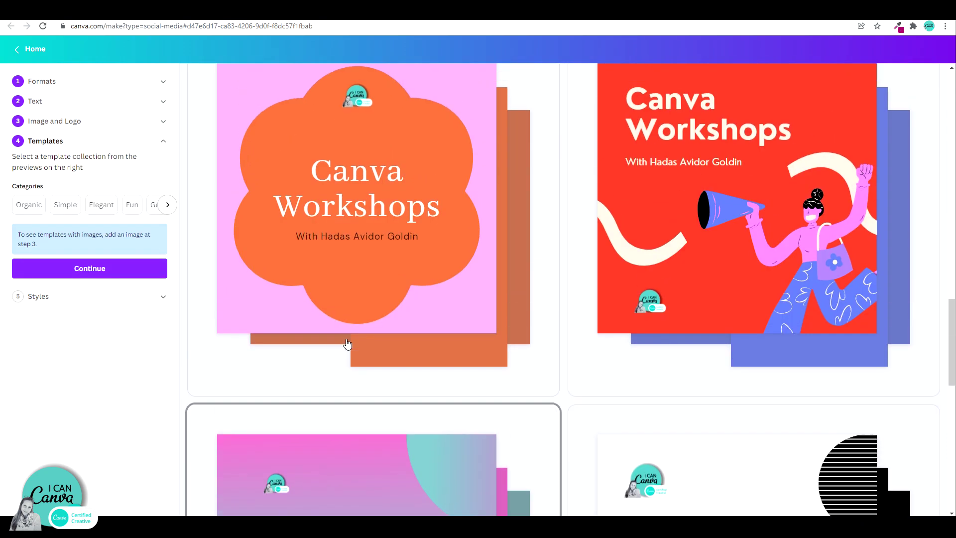
scroll(745, 204, up, 1)
Choose the red megaphone template collection and continue to the Styles step.
click(744, 204)
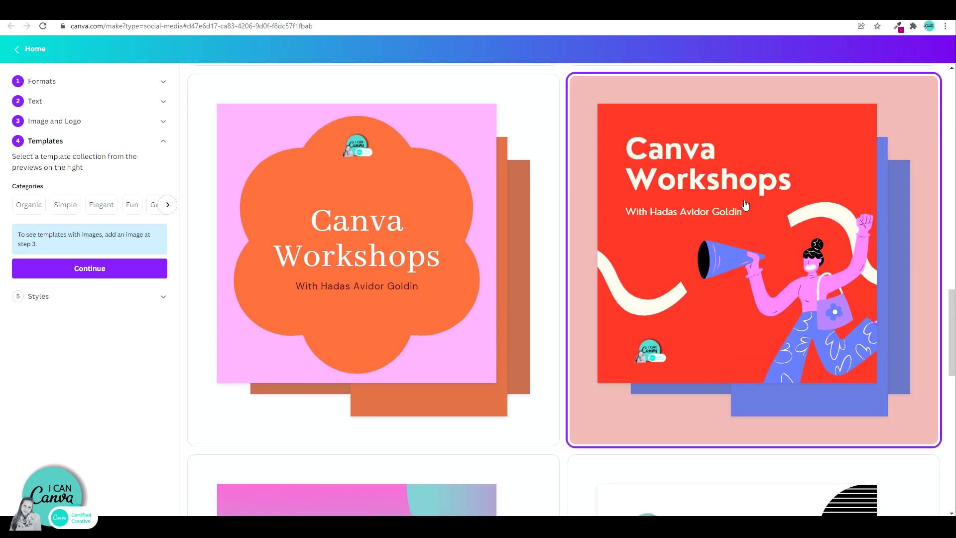
click(56, 269)
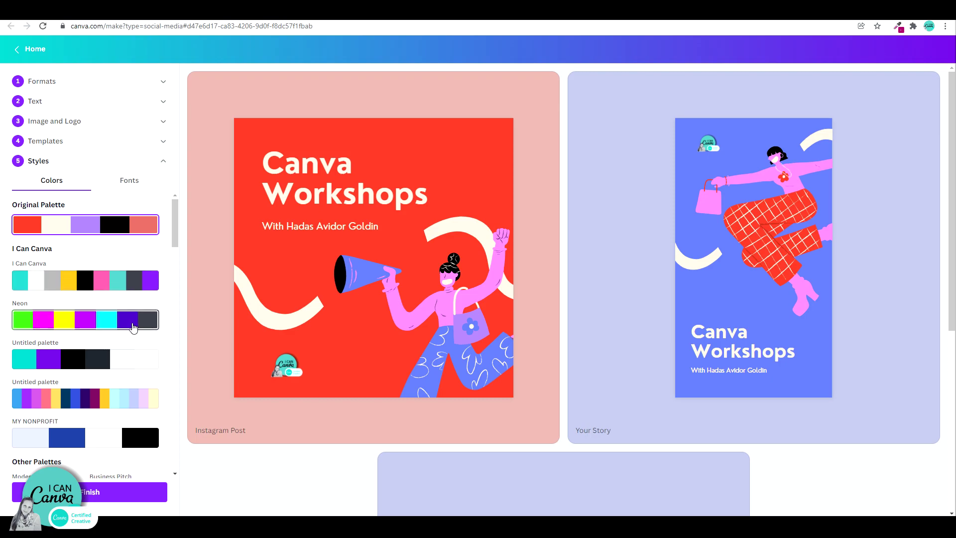
scroll(94, 386, down, 3)
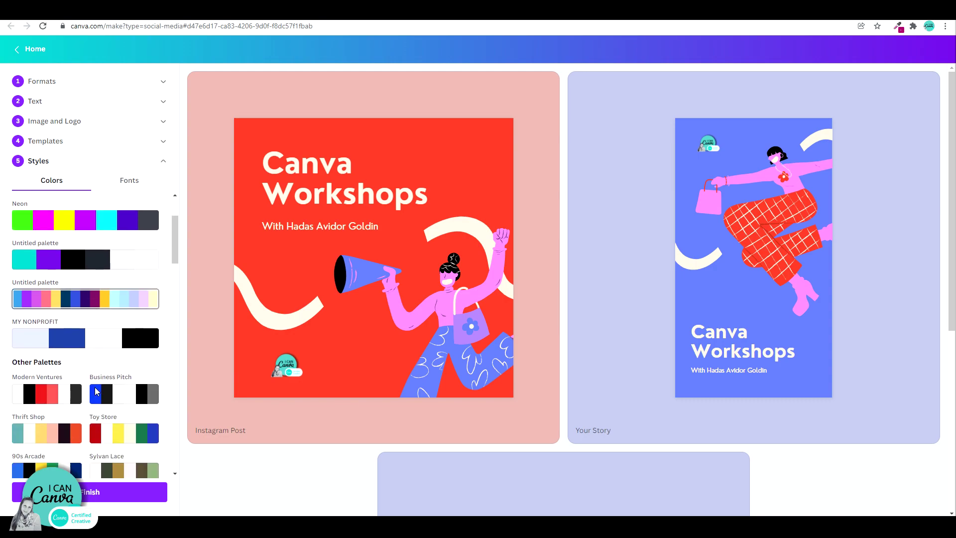
scroll(94, 387, down, 2)
scroll(96, 390, down, 5)
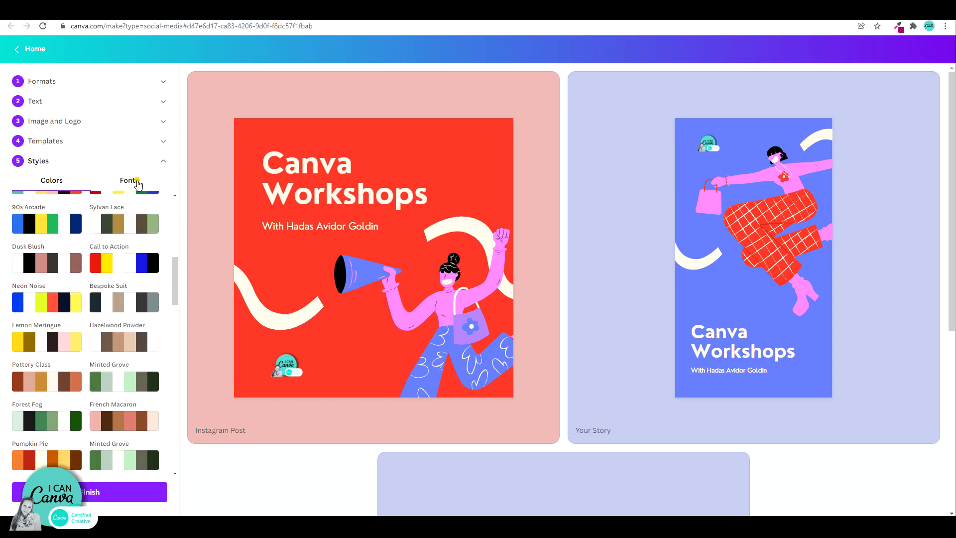
Switch the Styles panel from colour palettes to font pairings, including the brand kit fonts.
click(129, 180)
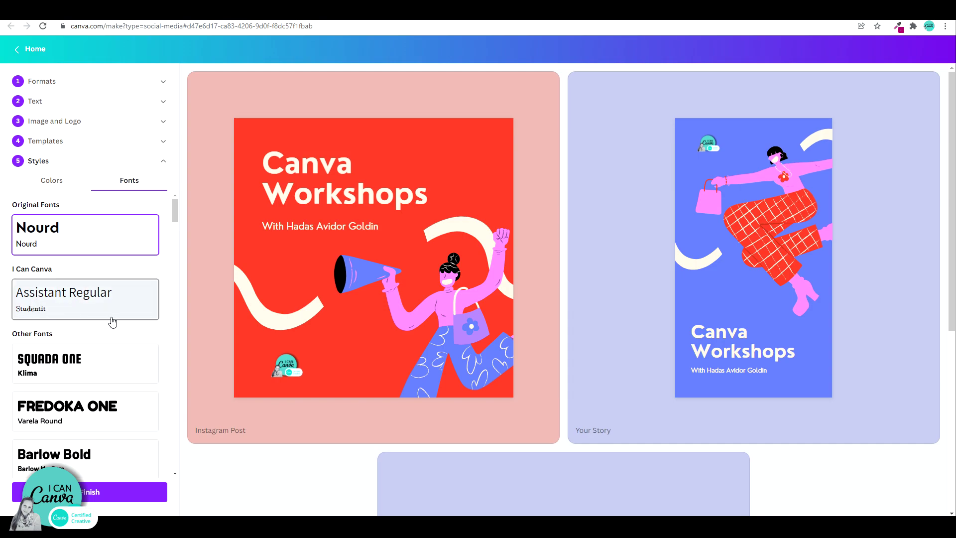
scroll(111, 373, down, 5)
scroll(111, 409, down, 3)
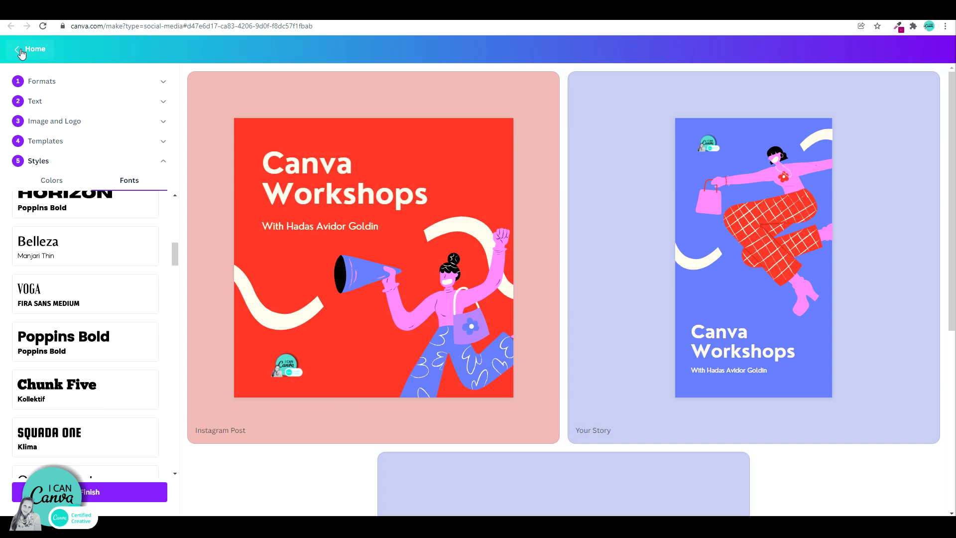